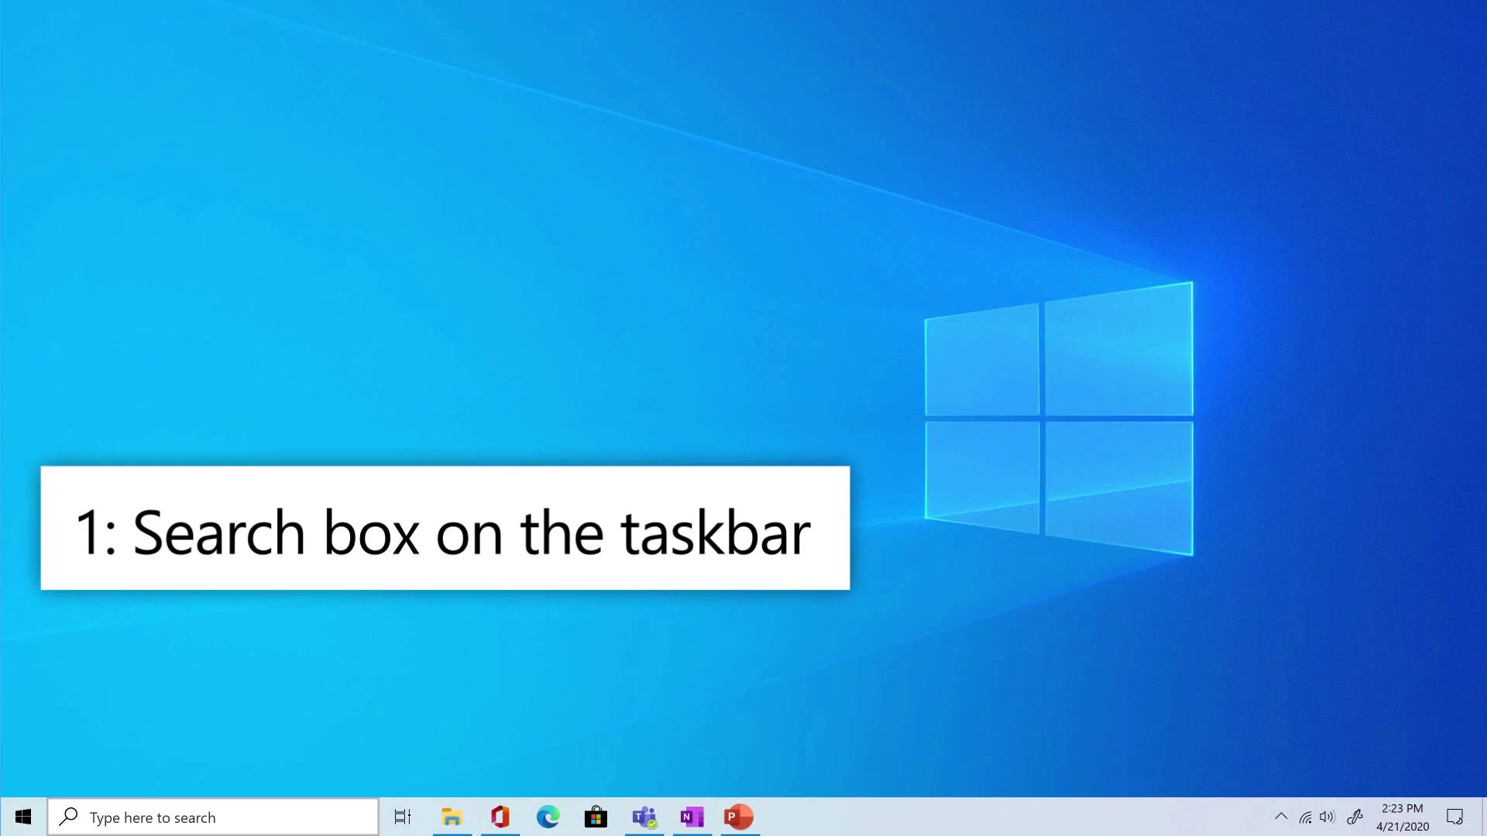
Step: Launch Word from the taskbar search for "word"
{"action": "left_click", "coordinate": [169, 818]}
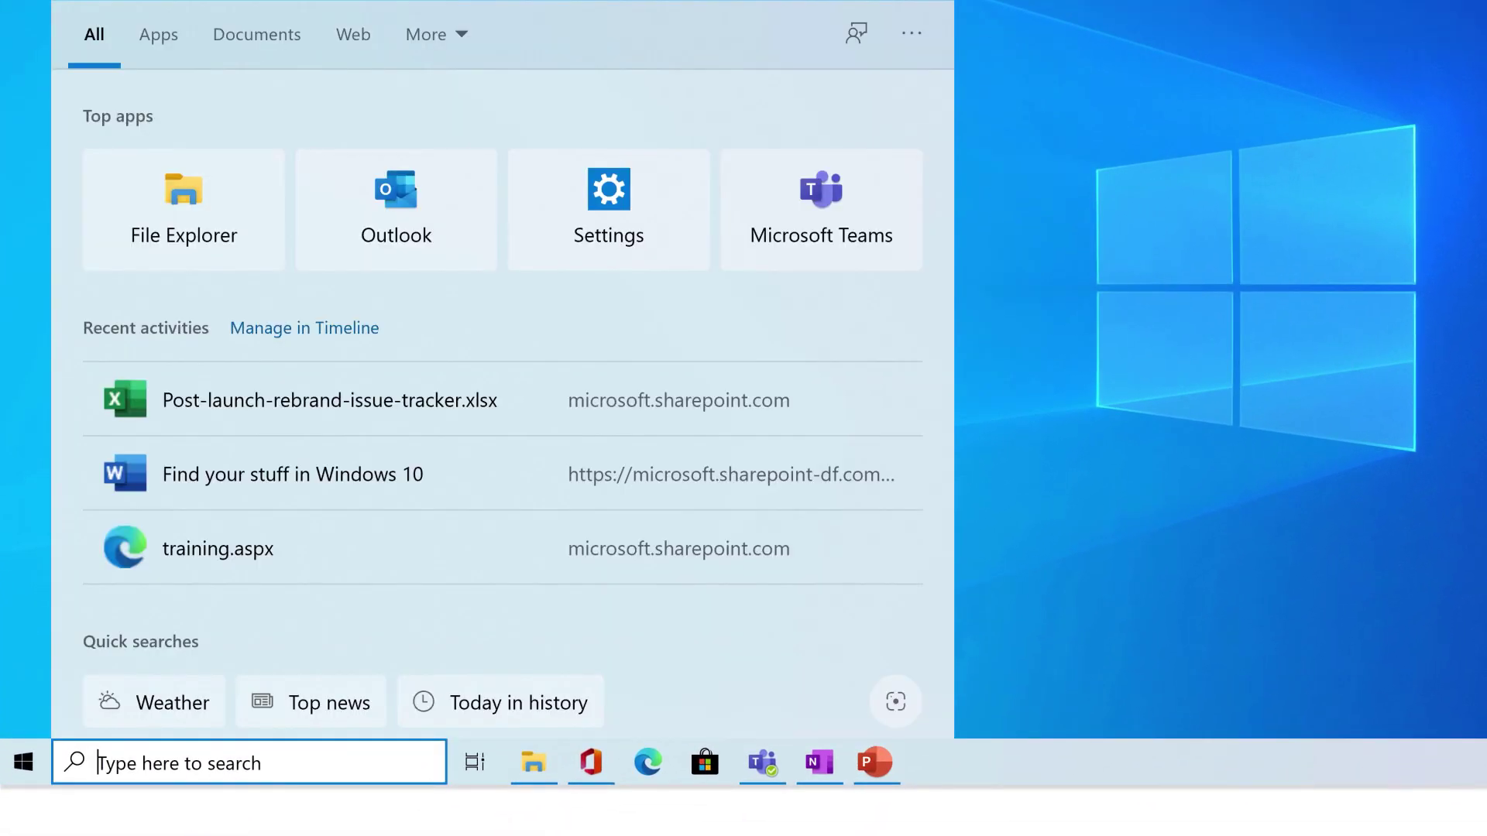
{"action": "type", "text": "word"}
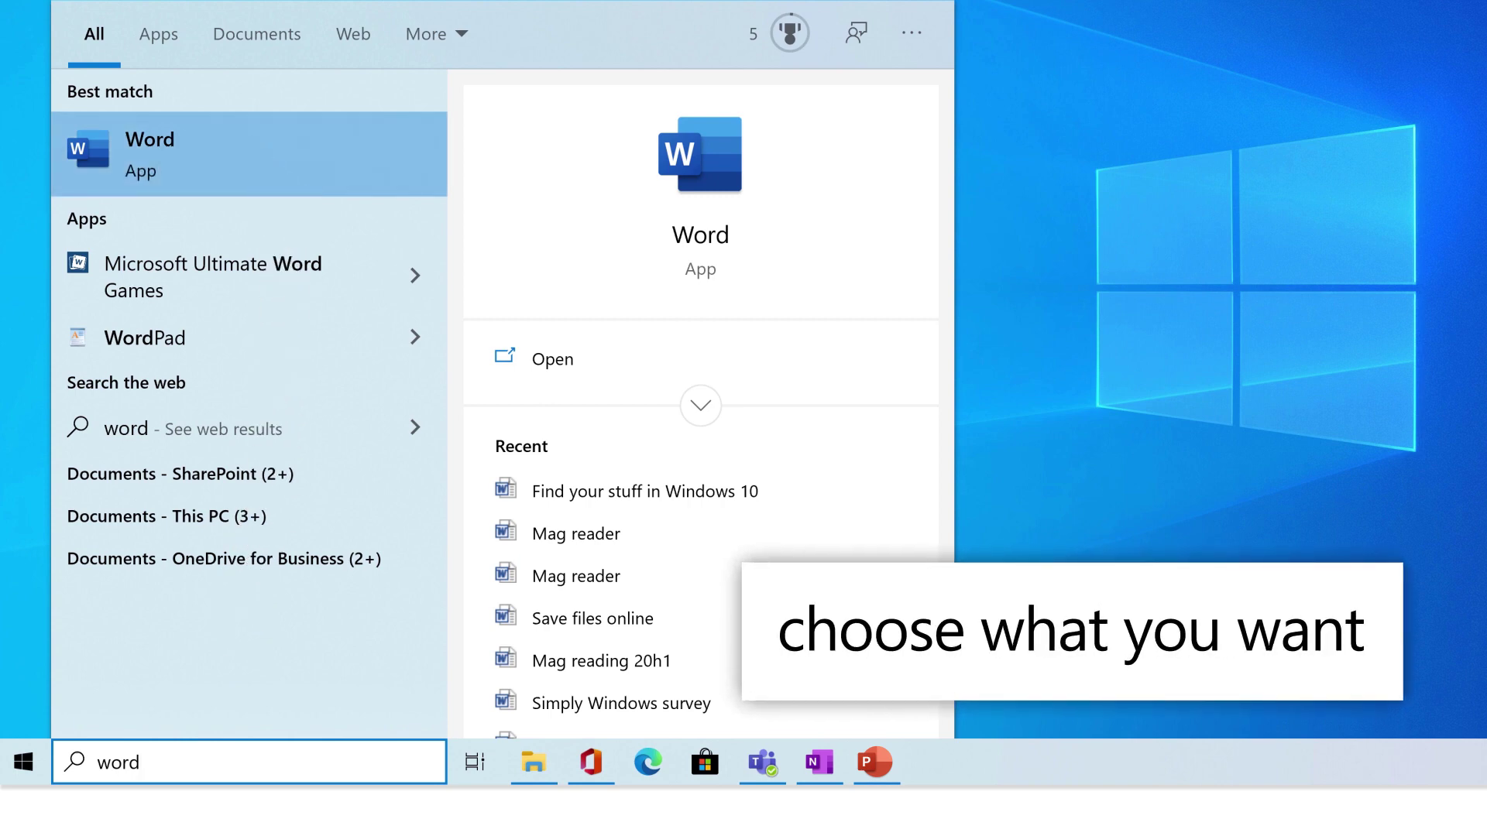
{"action": "key", "text": "Return"}
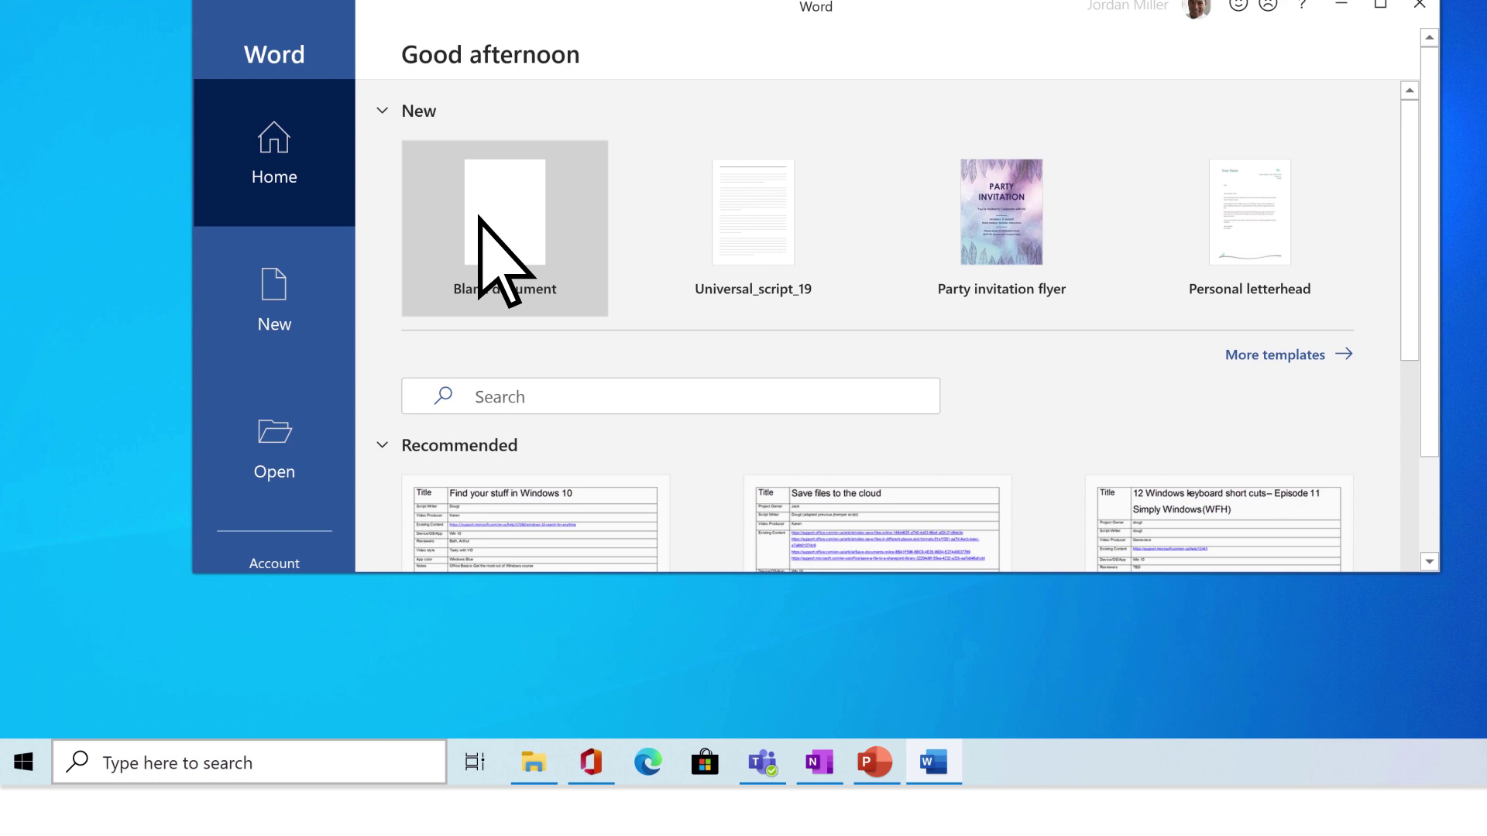
Step: Launch Excel via search, then search for the "snack schedule" document
{"action": "left_click", "coordinate": [215, 761]}
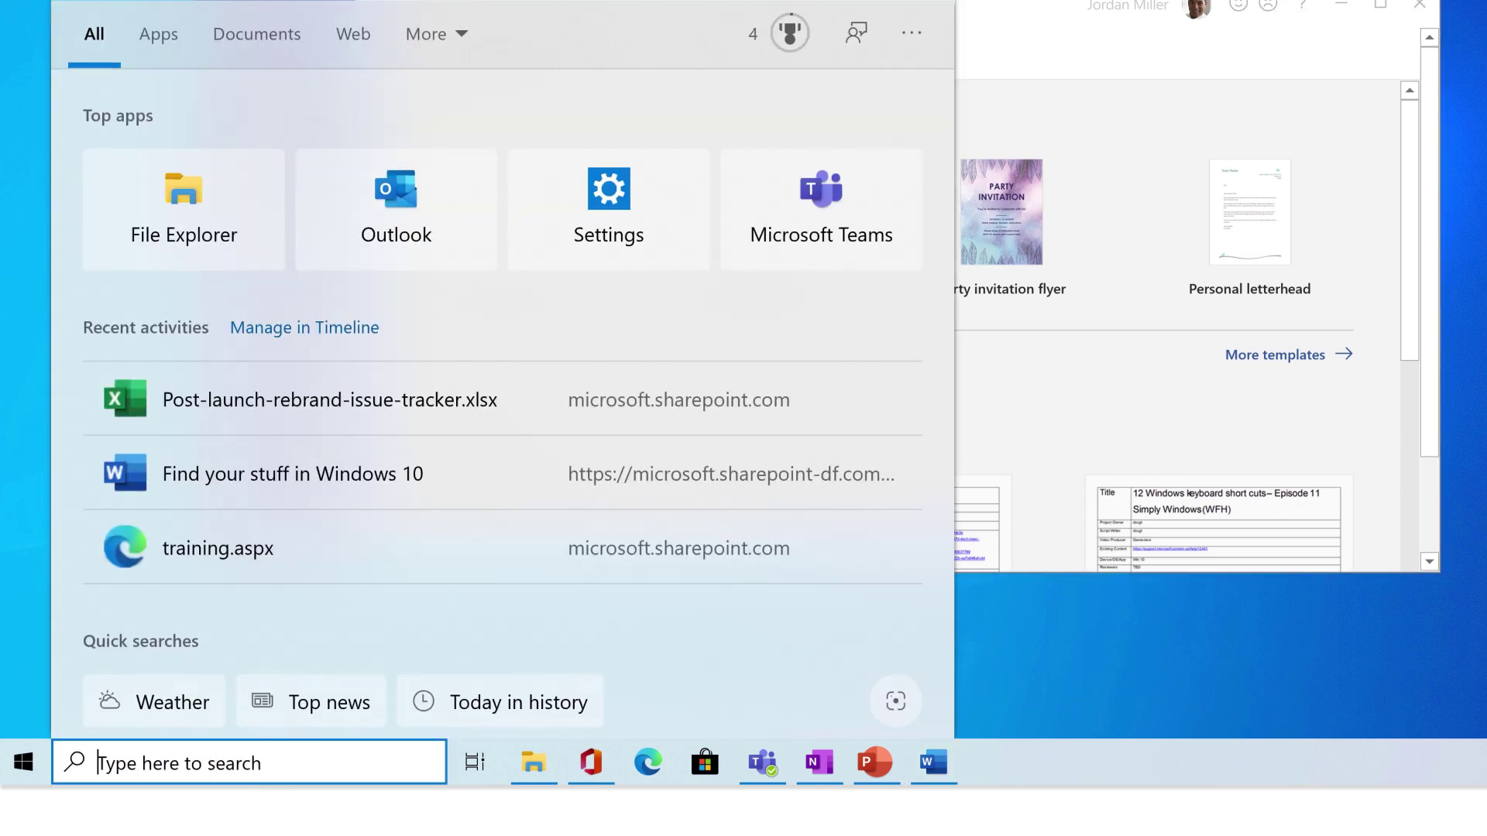
{"action": "type", "text": "excel"}
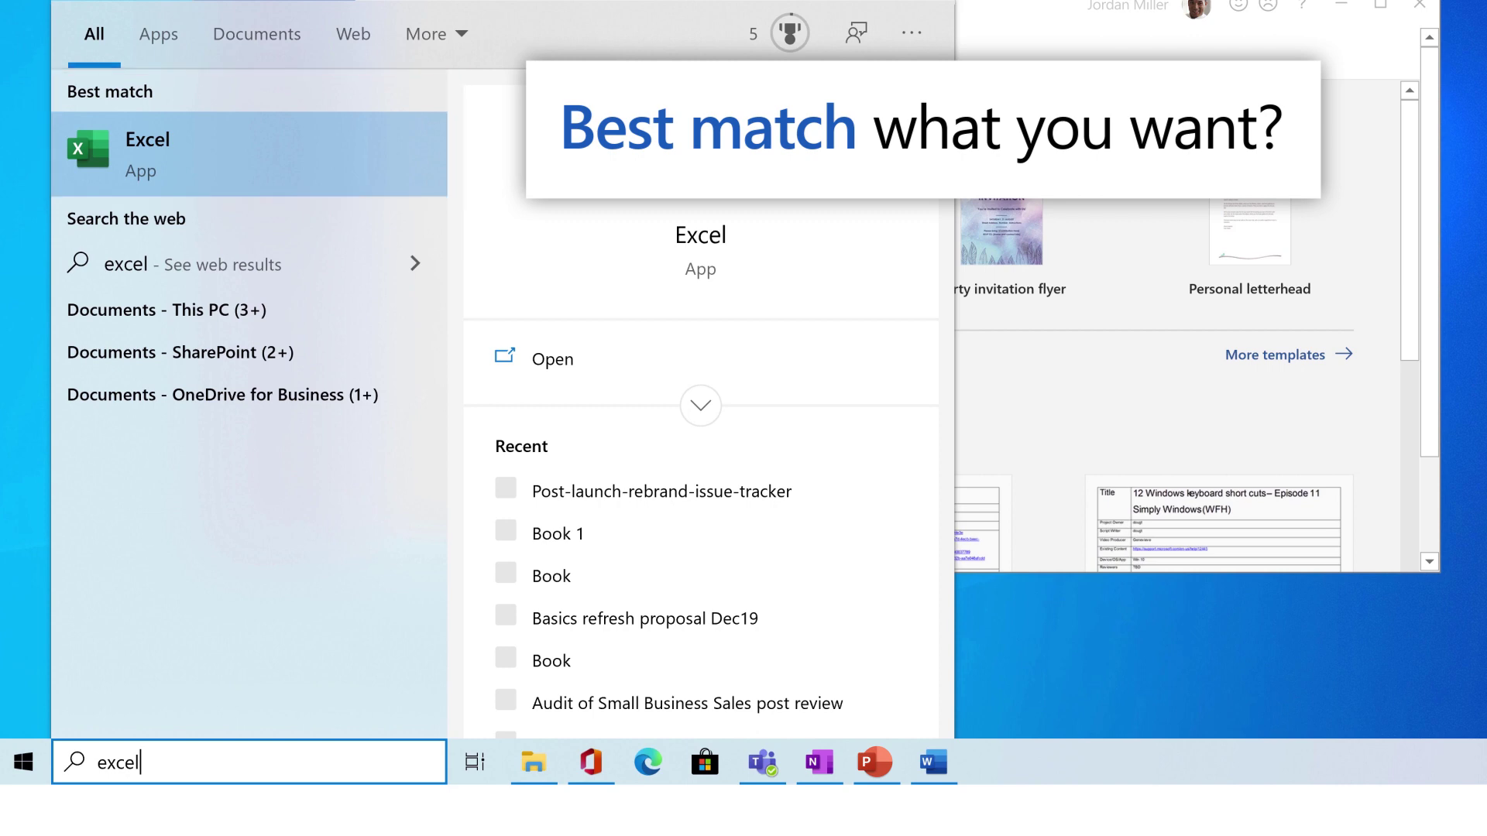
{"action": "key", "text": "Return"}
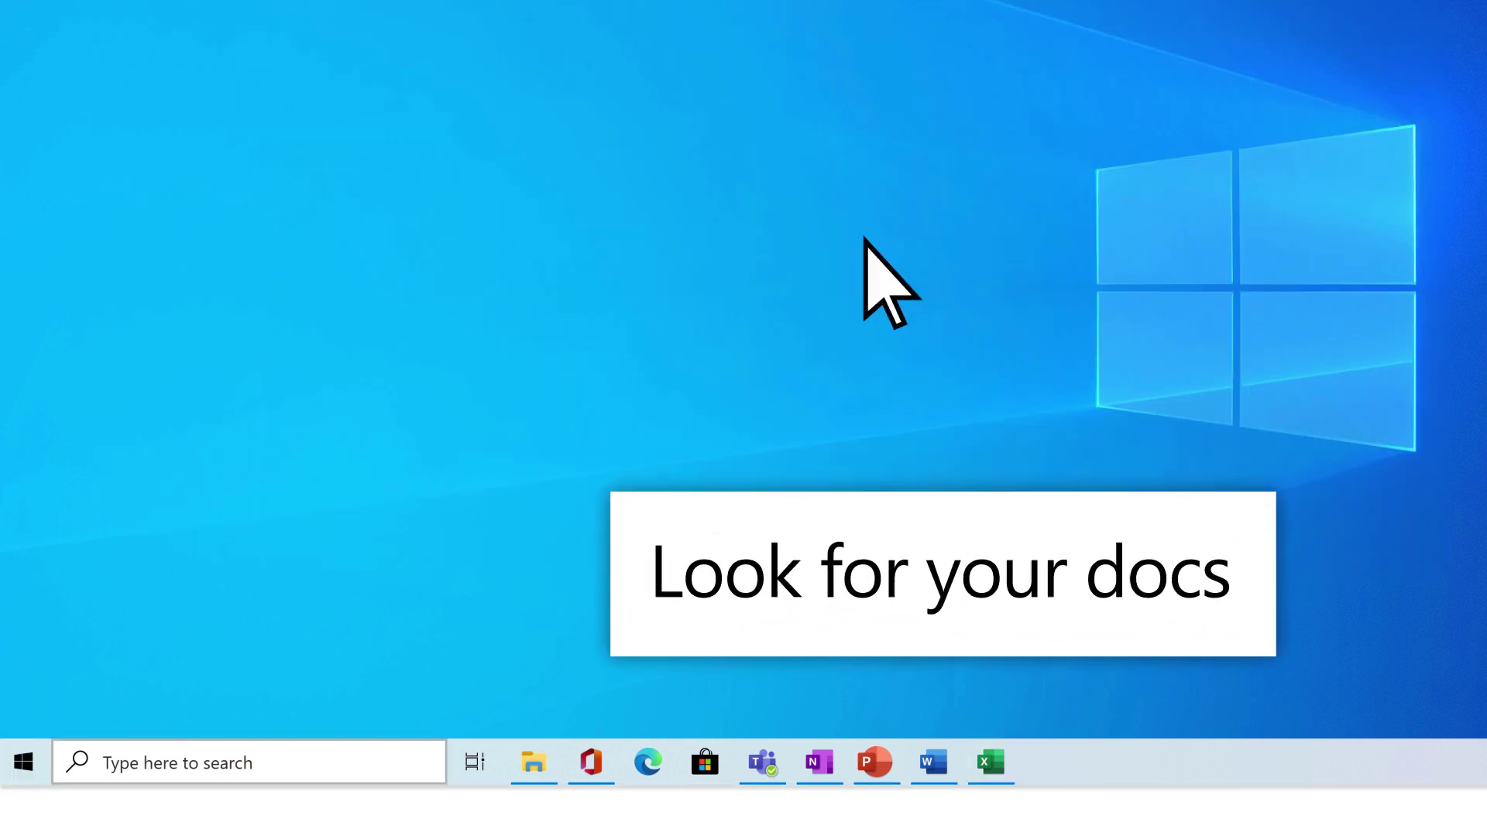
{"action": "left_click", "coordinate": [215, 755]}
{"action": "type", "text": "s"}
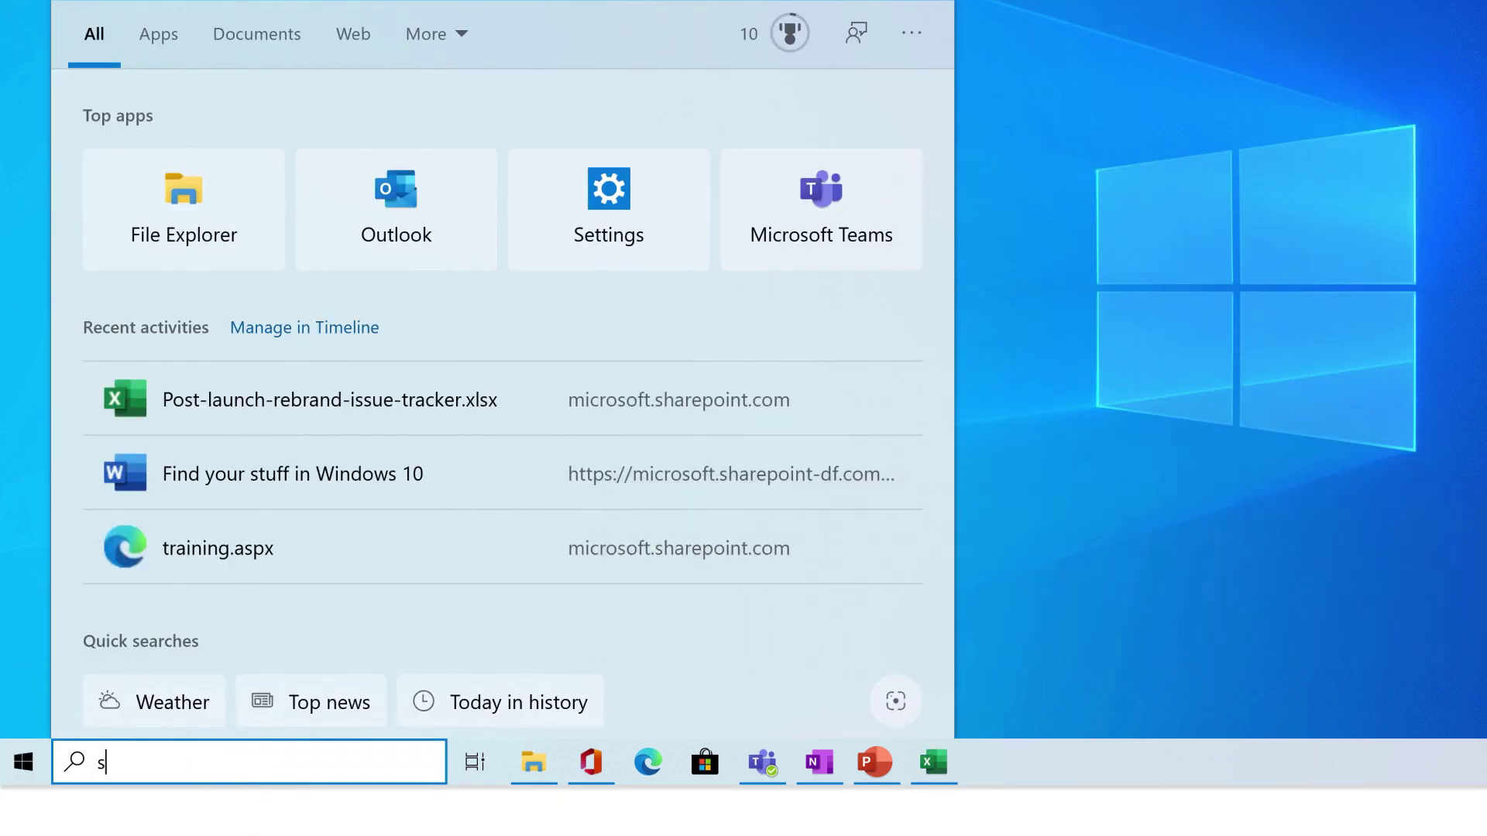
{"action": "type", "text": "nack schedule"}
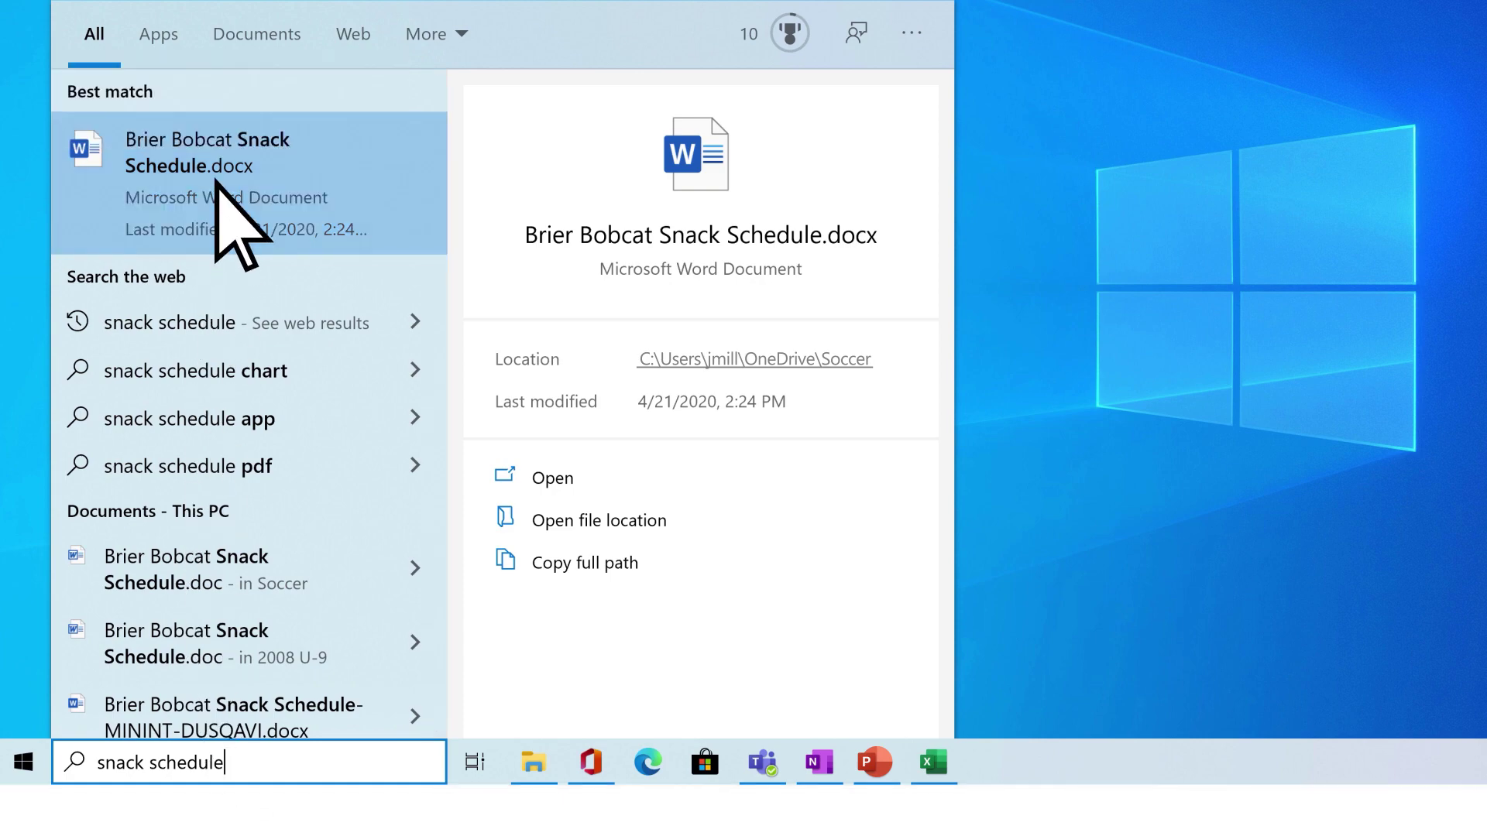
Step: Search "simply windows" and apply the Videos filter from the More dropdown
{"action": "key", "text": "Escape"}
{"action": "left_click", "coordinate": [220, 763]}
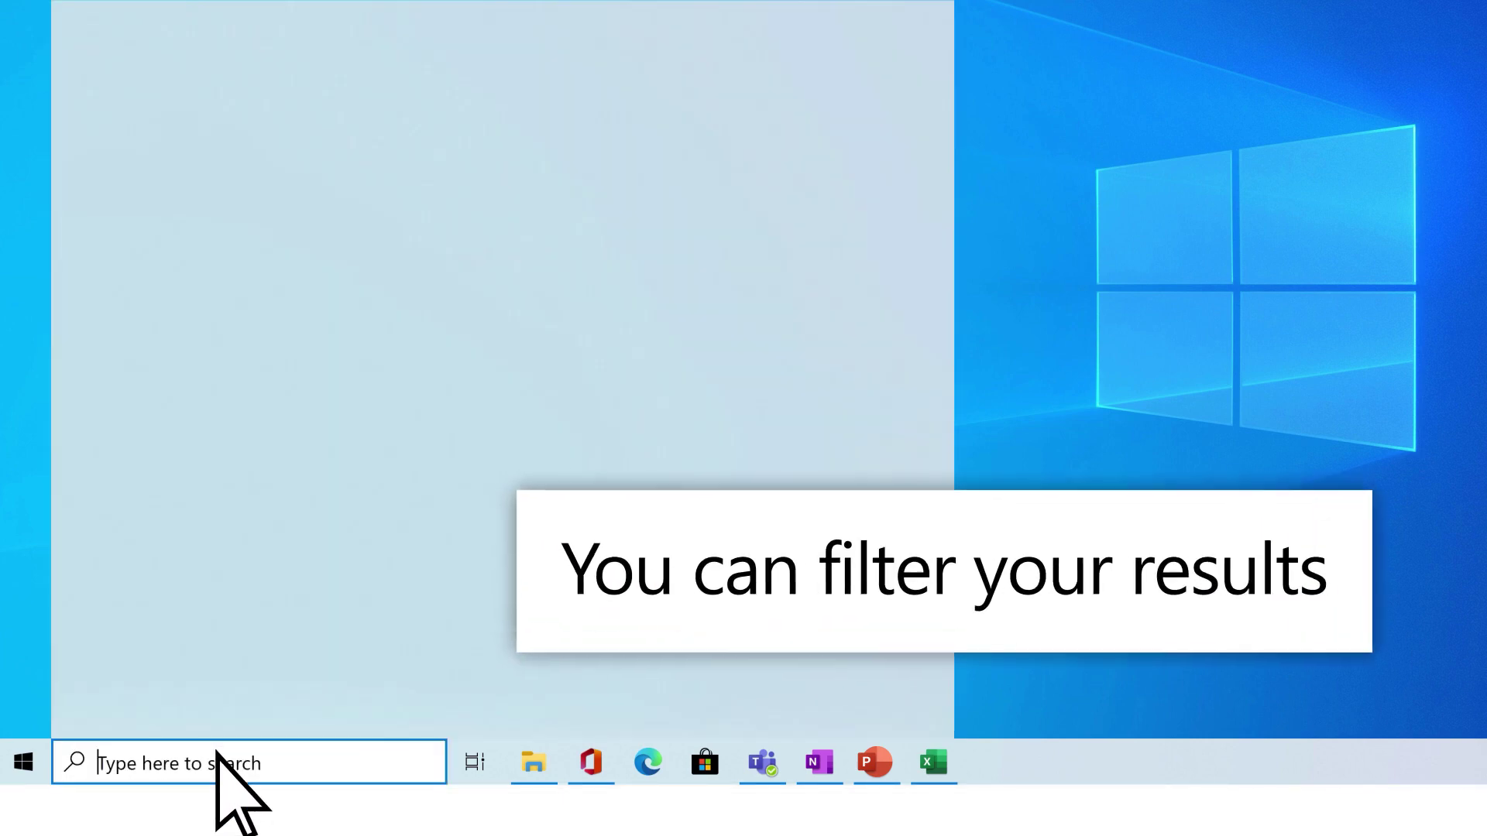
{"action": "type", "text": "simply windows"}
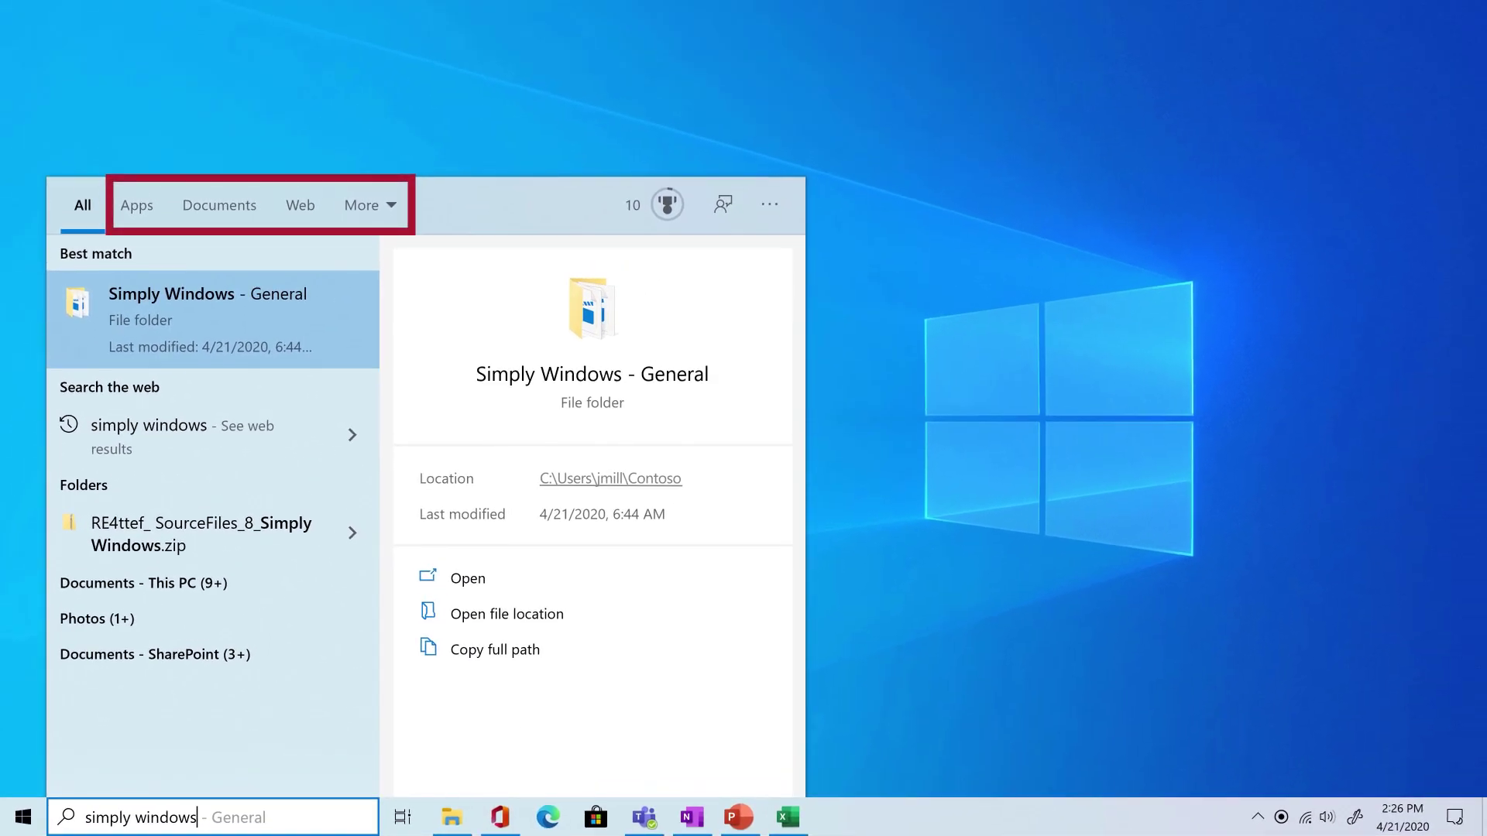
{"action": "left_click", "coordinate": [367, 206]}
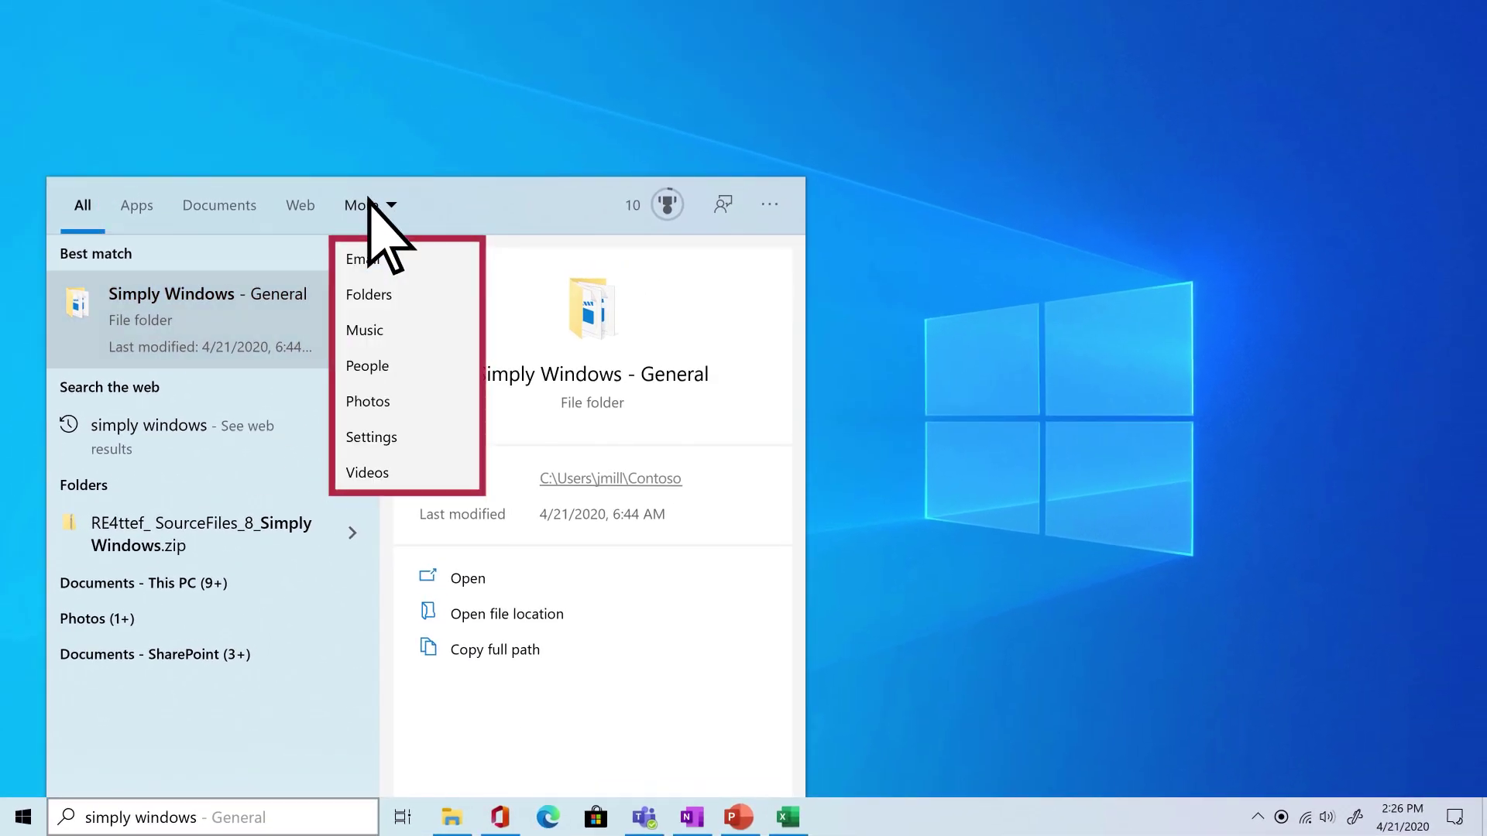
{"action": "left_click", "coordinate": [369, 474]}
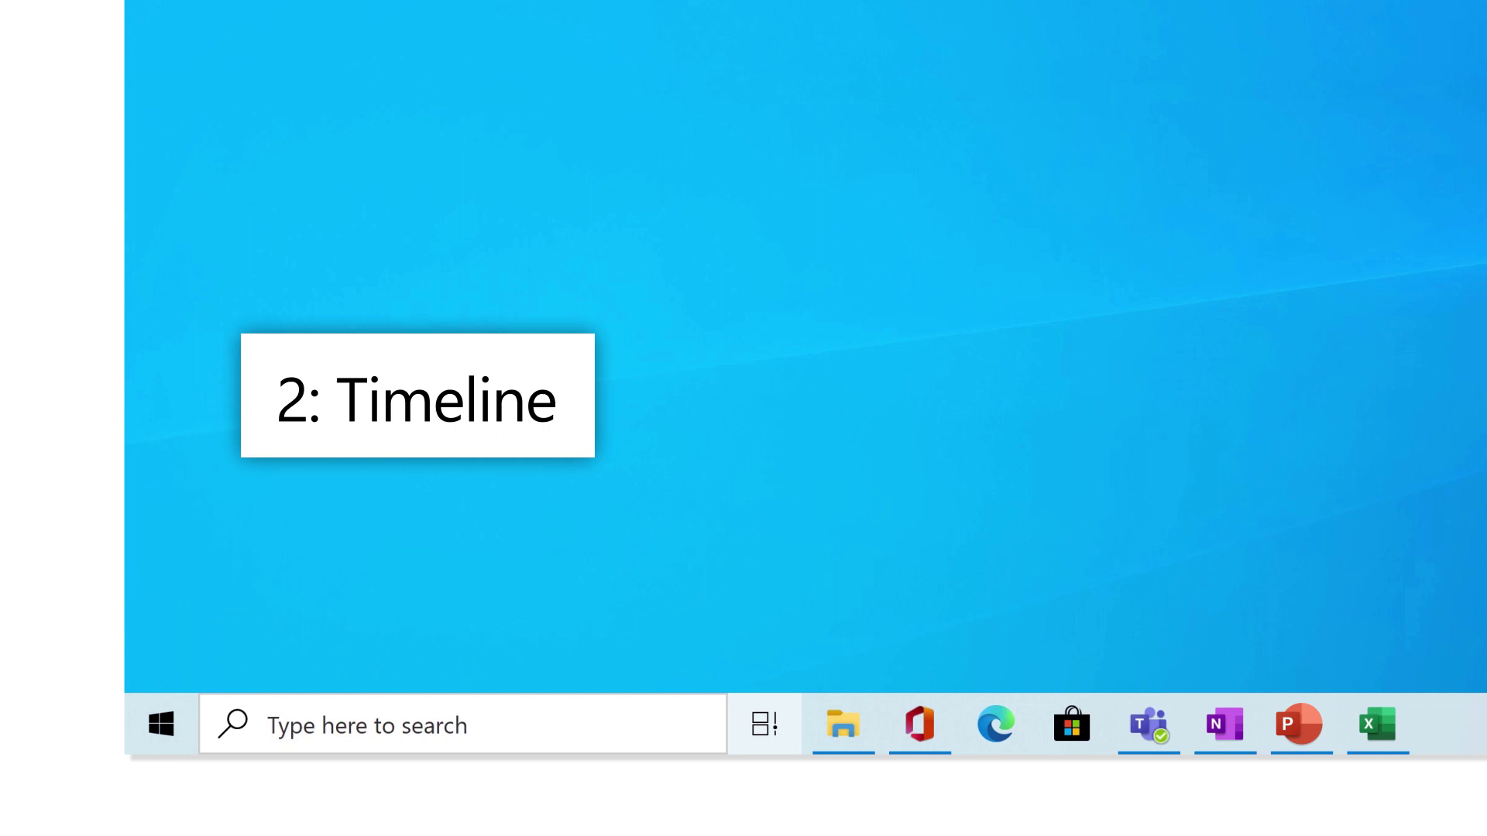
Step: Browse past activities in Timeline, exit it, and open File Explorer at Quick access
{"action": "left_click", "coordinate": [787, 718]}
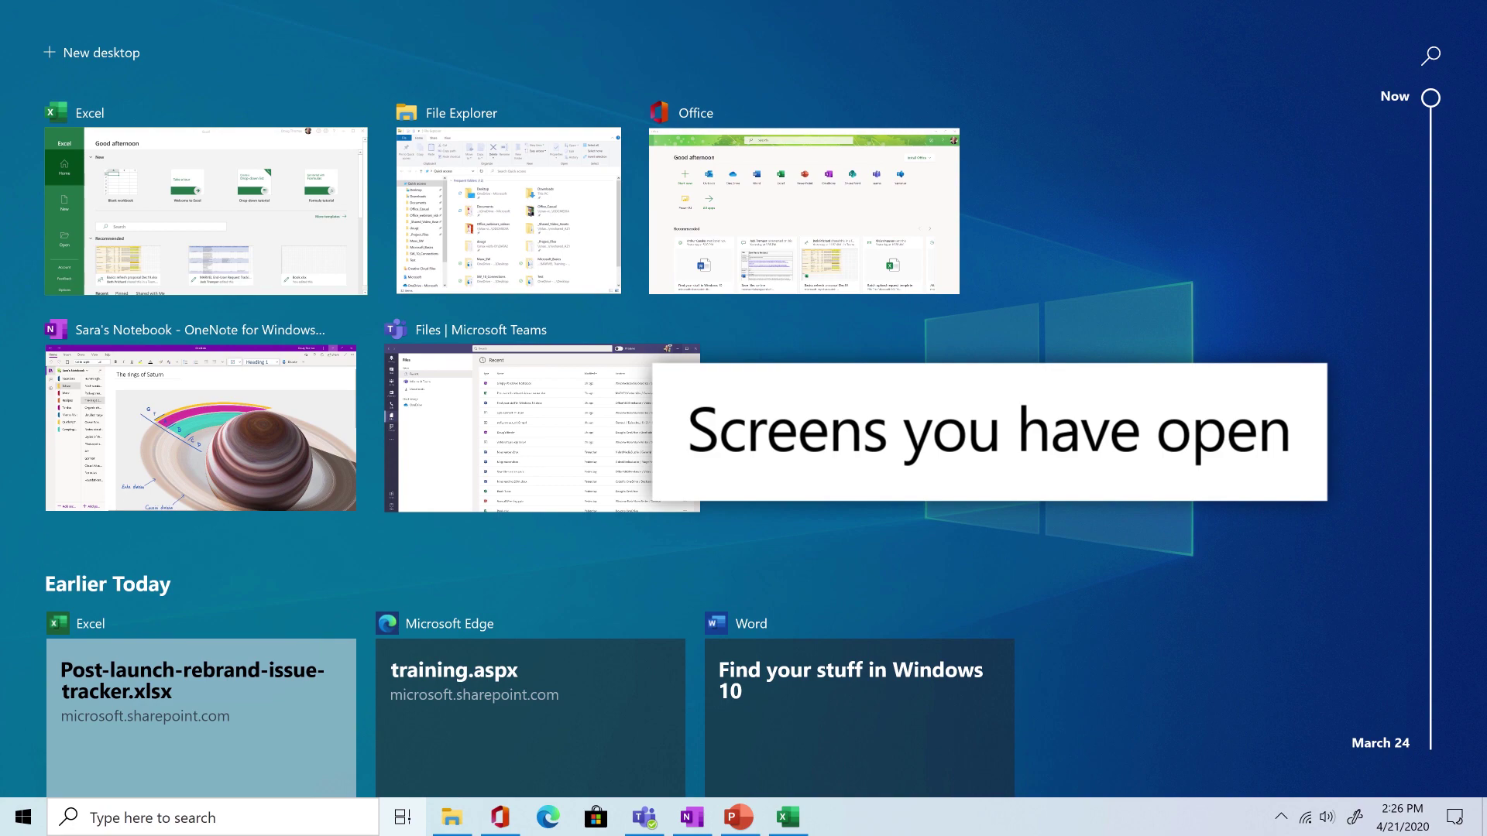
{"action": "scroll", "coordinate": [744, 418], "scroll_direction": "down", "scroll_amount": 3}
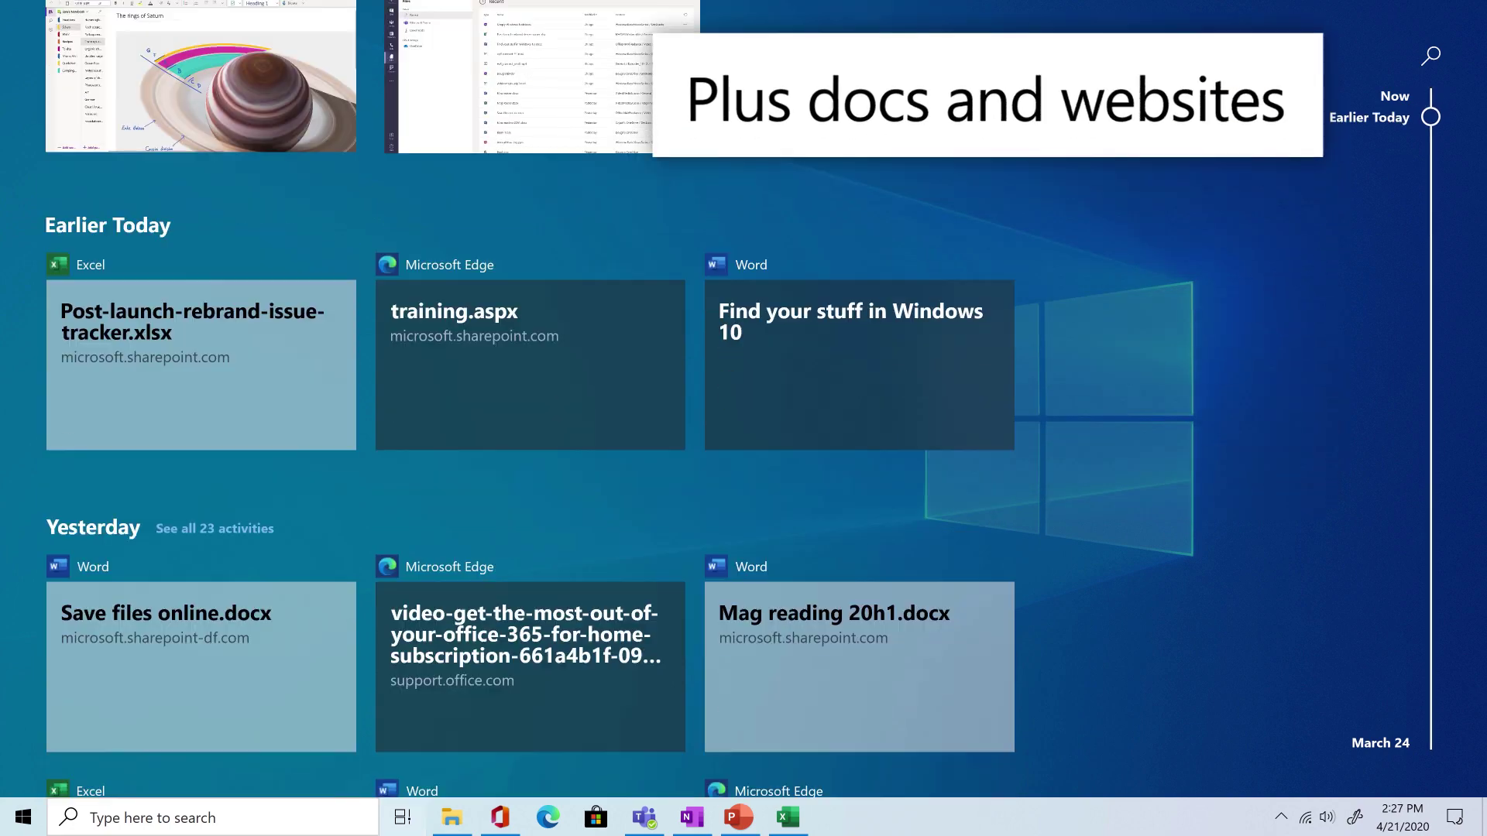
{"action": "scroll", "coordinate": [744, 418], "scroll_direction": "down", "scroll_amount": 4}
{"action": "scroll", "coordinate": [743, 418], "scroll_direction": "down", "scroll_amount": 2}
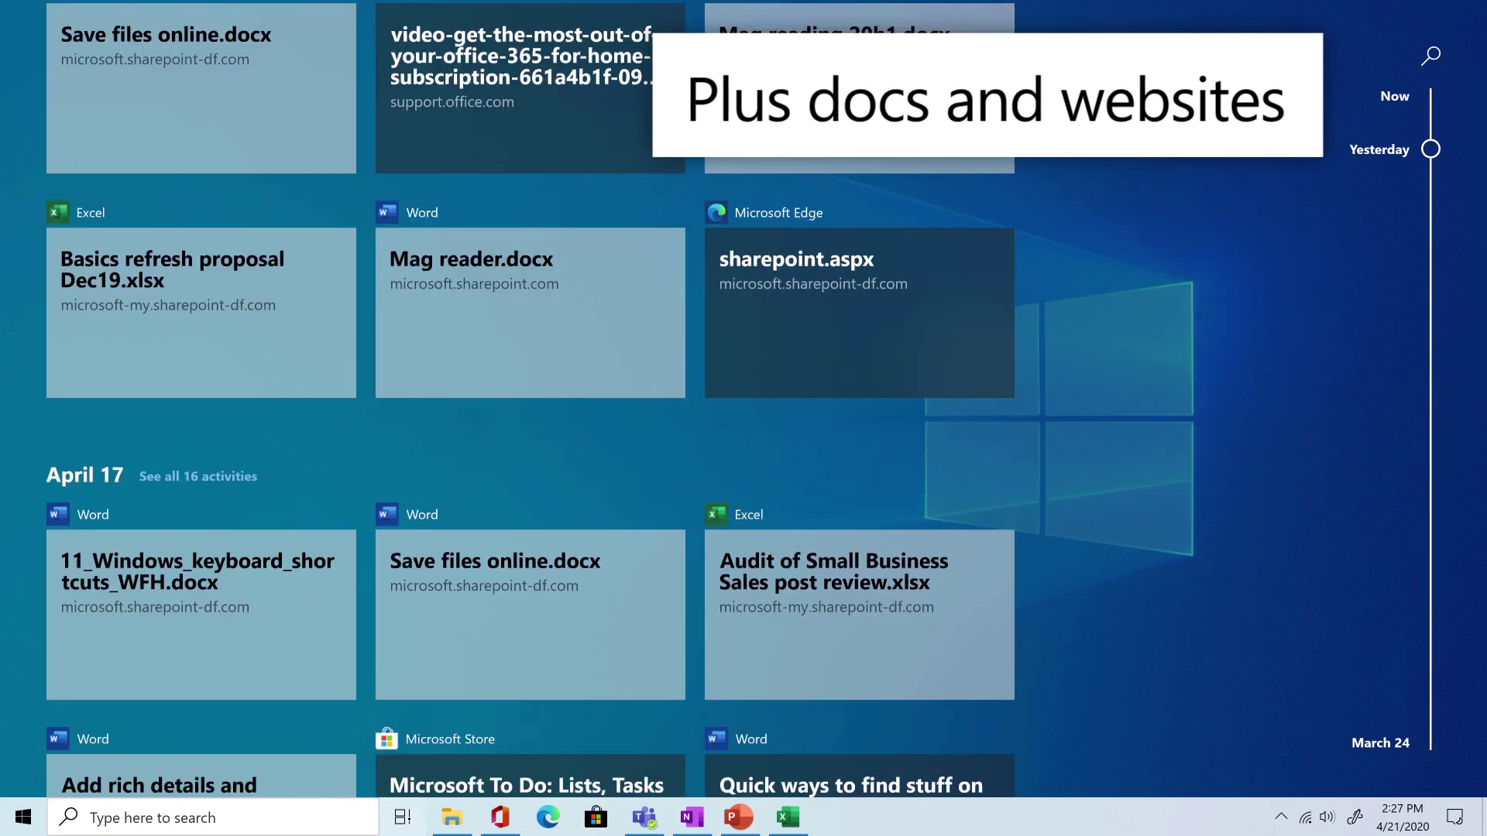
{"action": "scroll", "coordinate": [745, 419], "scroll_direction": "down", "scroll_amount": 5}
{"action": "scroll", "coordinate": [743, 418], "scroll_direction": "down", "scroll_amount": 1}
{"action": "scroll", "coordinate": [745, 418], "scroll_direction": "down", "scroll_amount": 3}
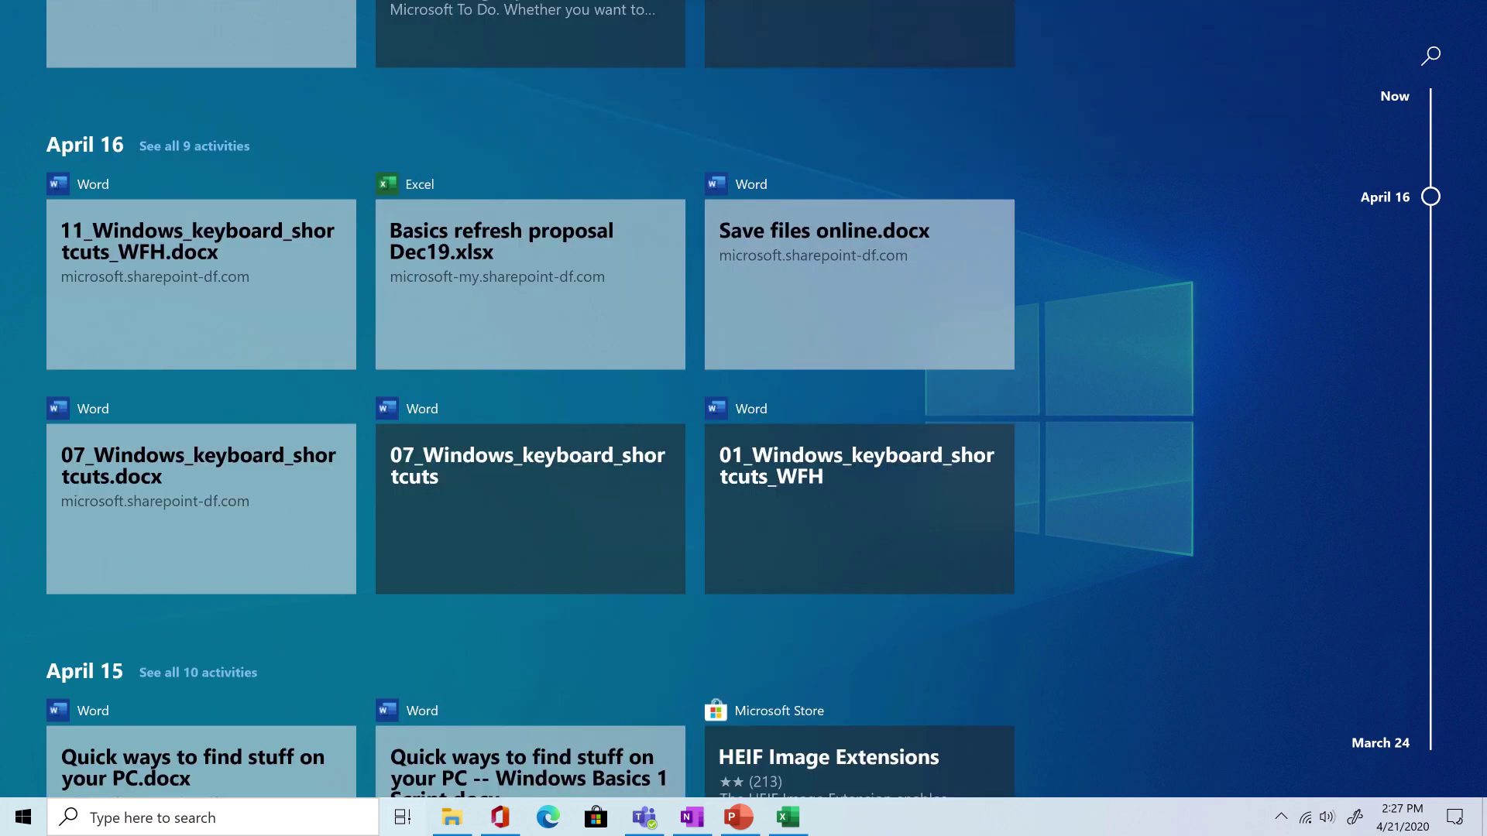
{"action": "scroll", "coordinate": [744, 418], "scroll_direction": "down", "scroll_amount": 4}
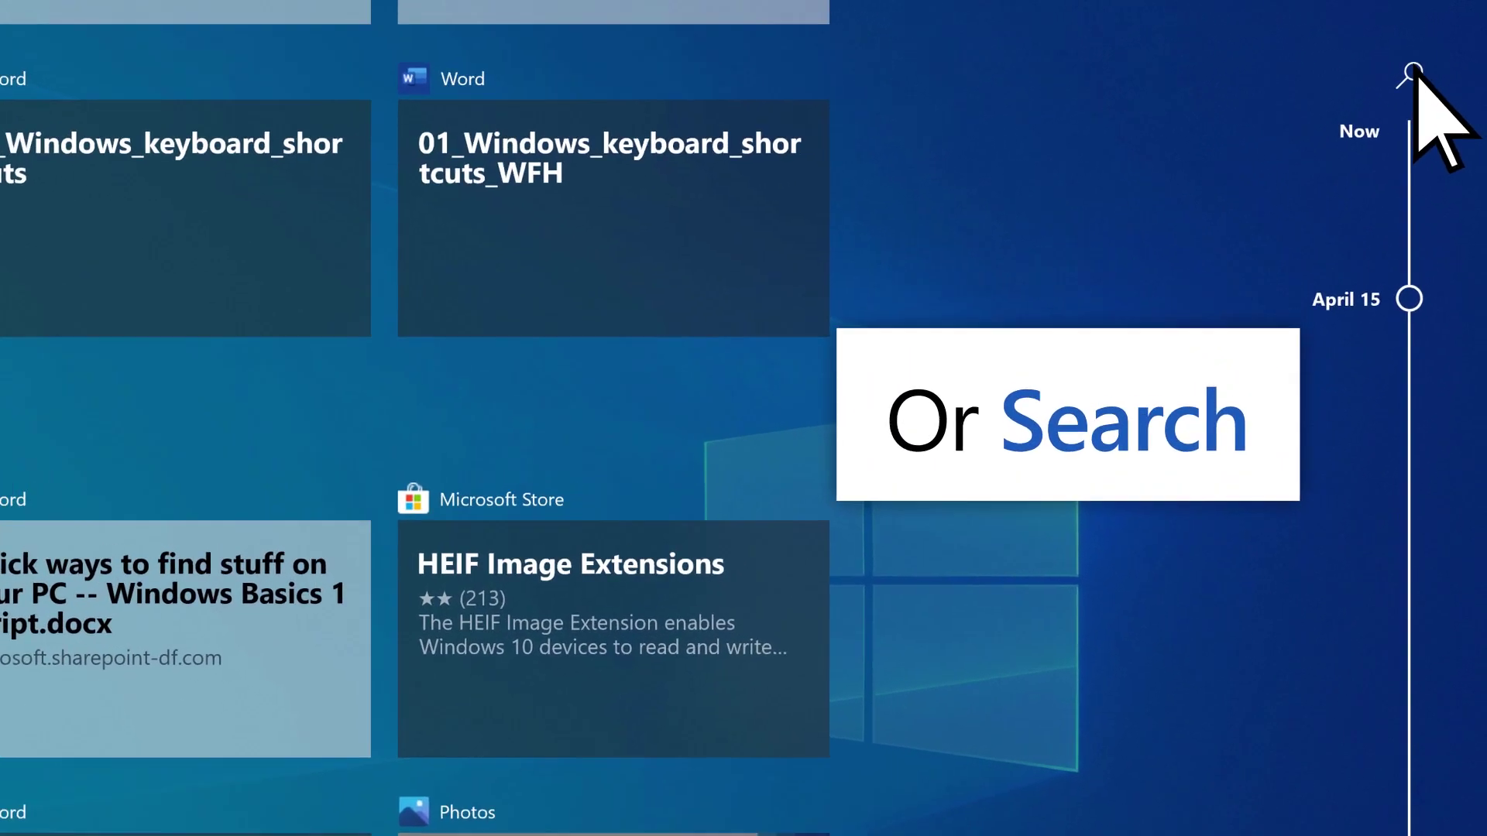
{"action": "left_click", "coordinate": [1434, 56]}
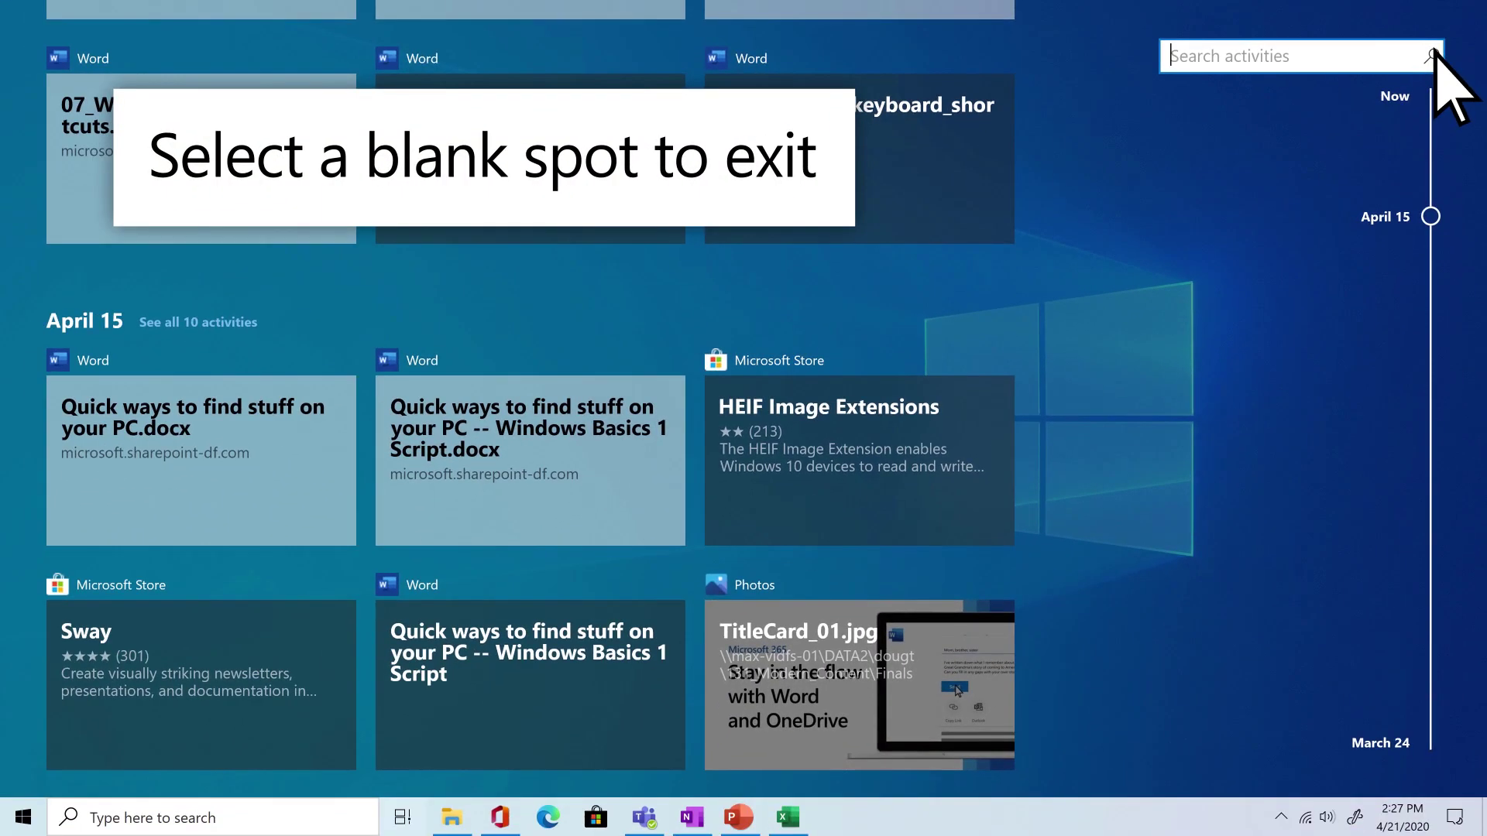
{"action": "left_click", "coordinate": [1434, 56]}
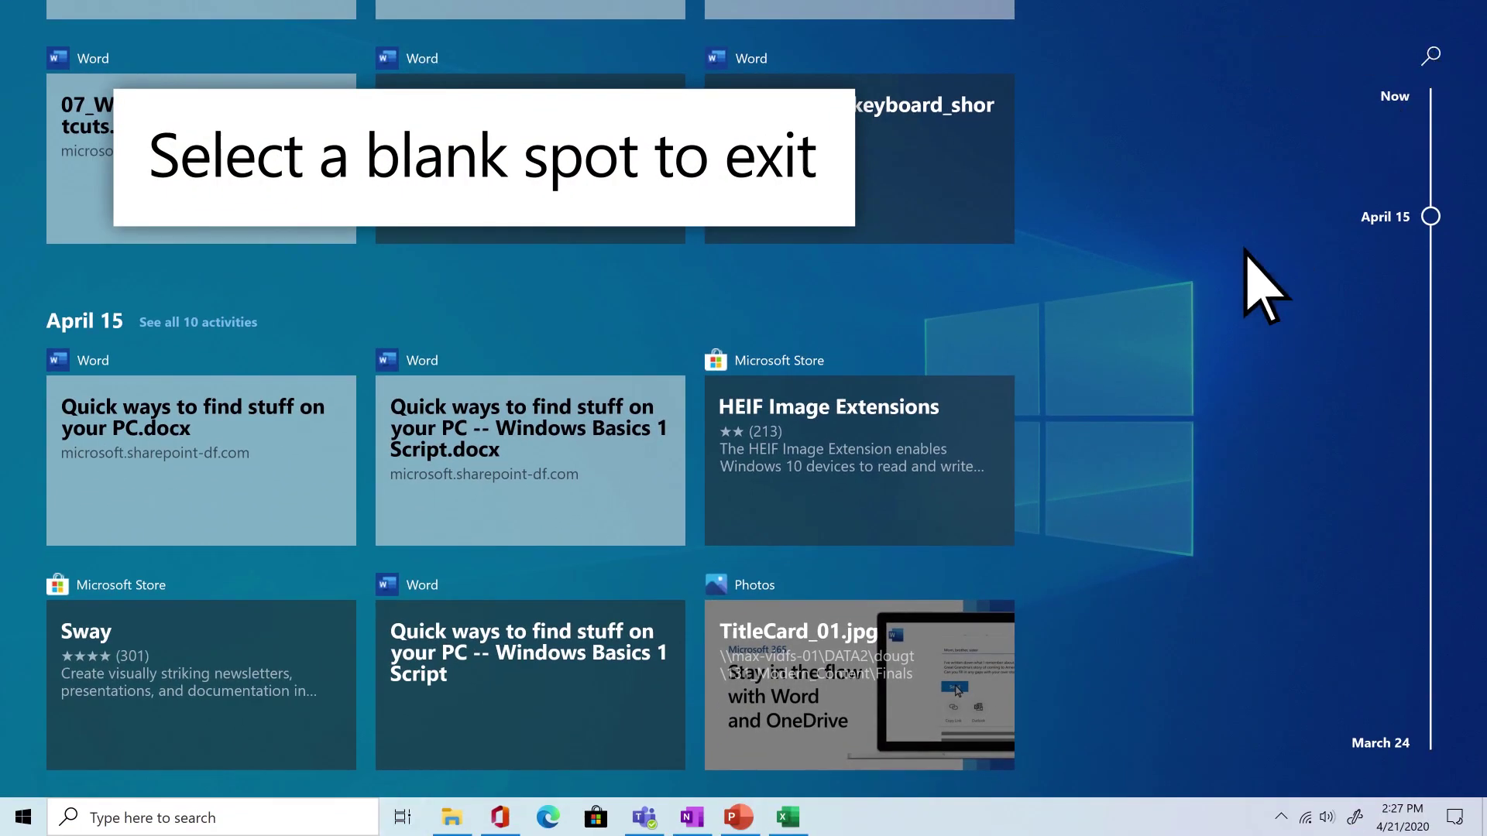
{"action": "left_click", "coordinate": [1187, 363]}
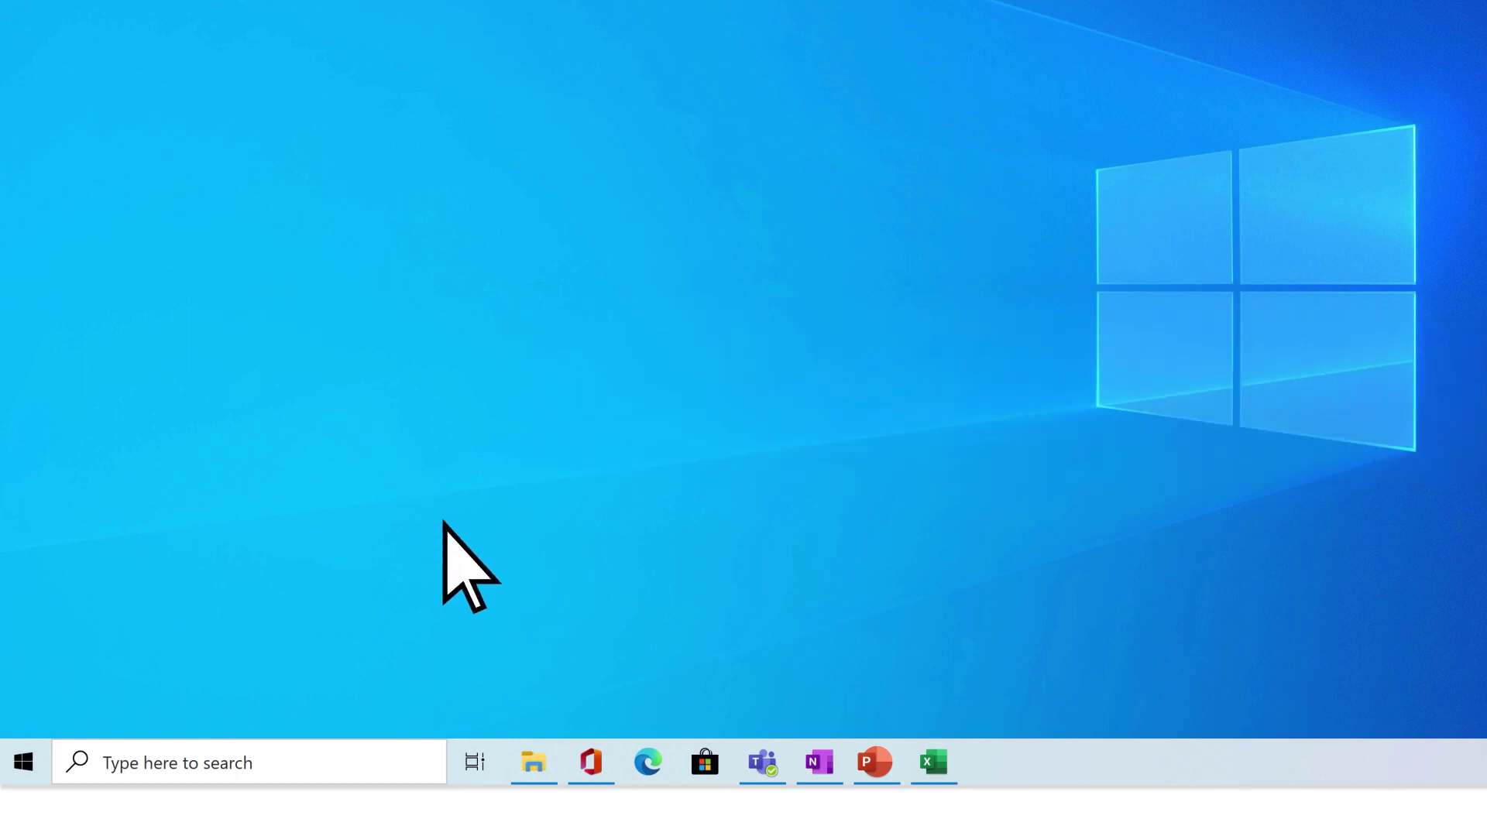
{"action": "left_click", "coordinate": [532, 763]}
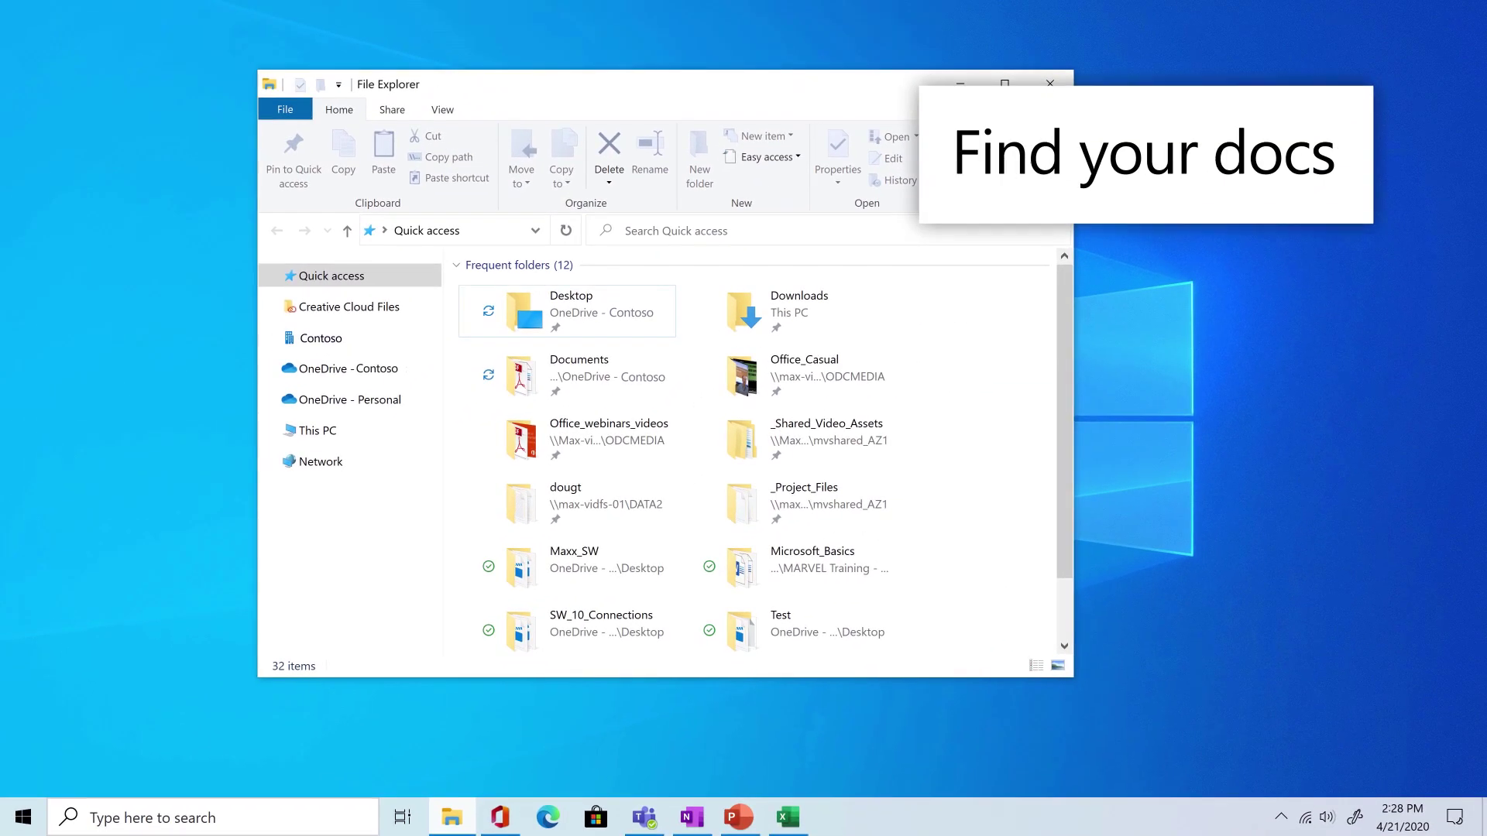